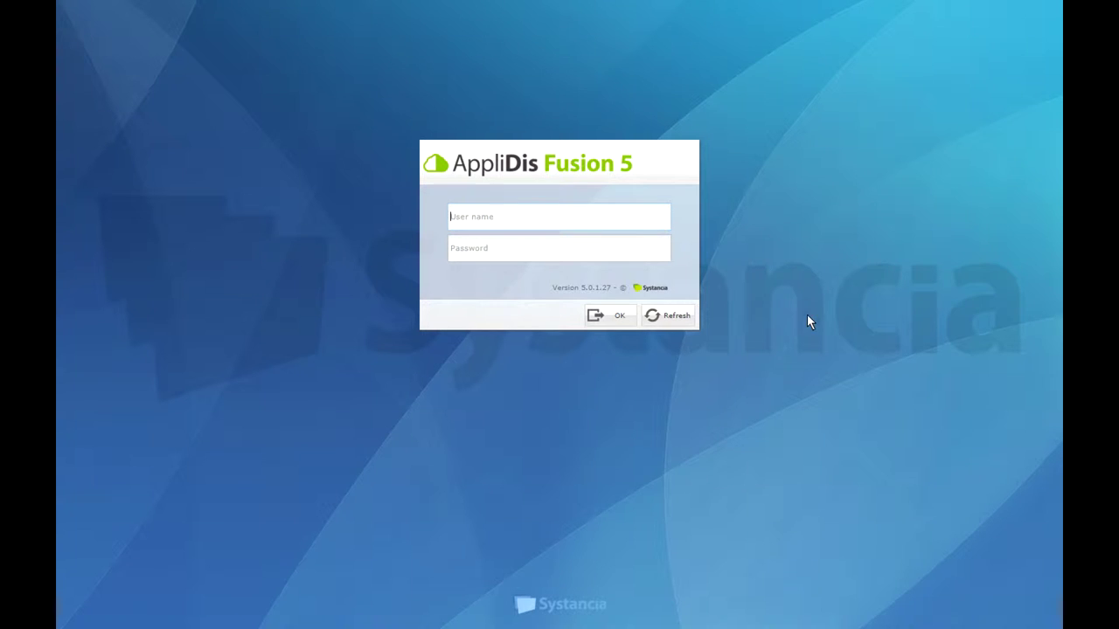
Sign in with the administrator's user name and password, then switch the console to full screen
click(607, 220)
key(Tab)
text(**********)
key(Return)
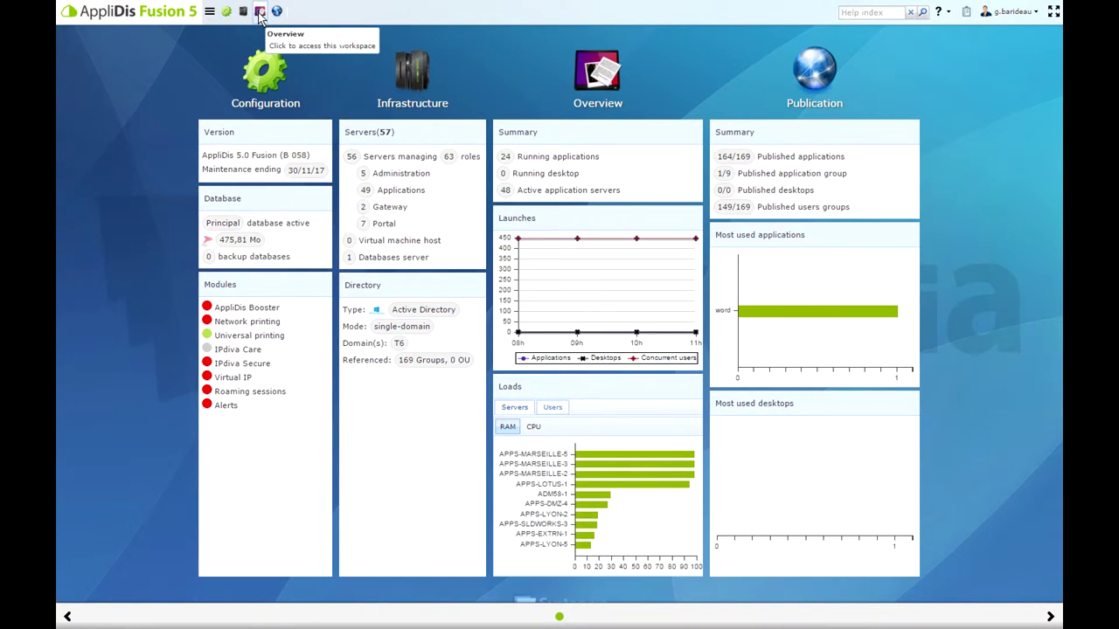
key(F11)
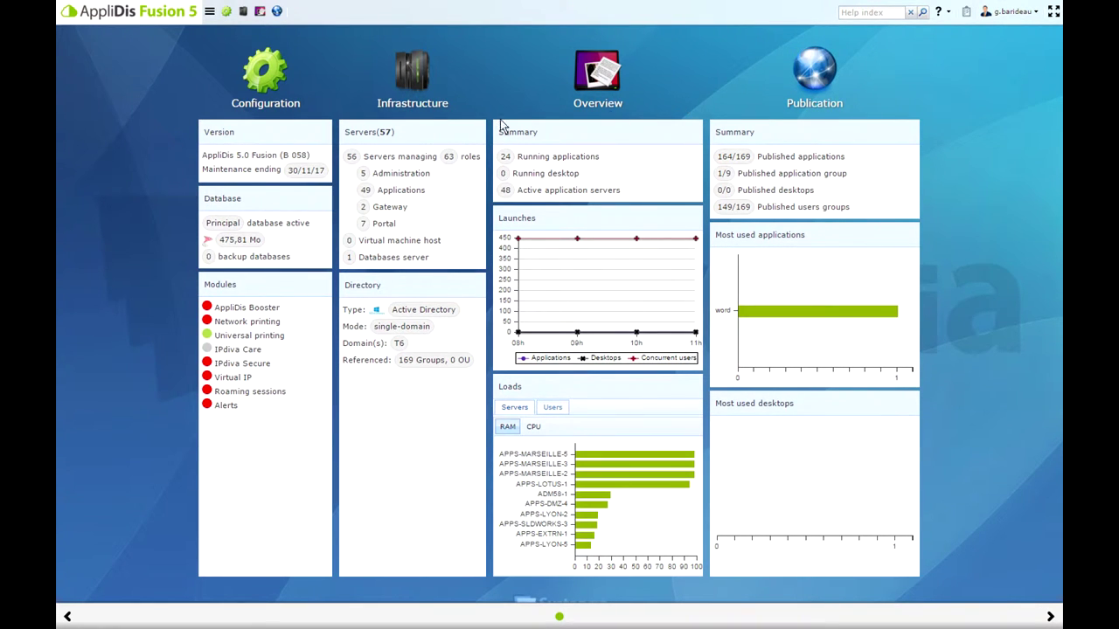
Open the Infrastructure workspace to show the server map and its 13 server groups
click(391, 99)
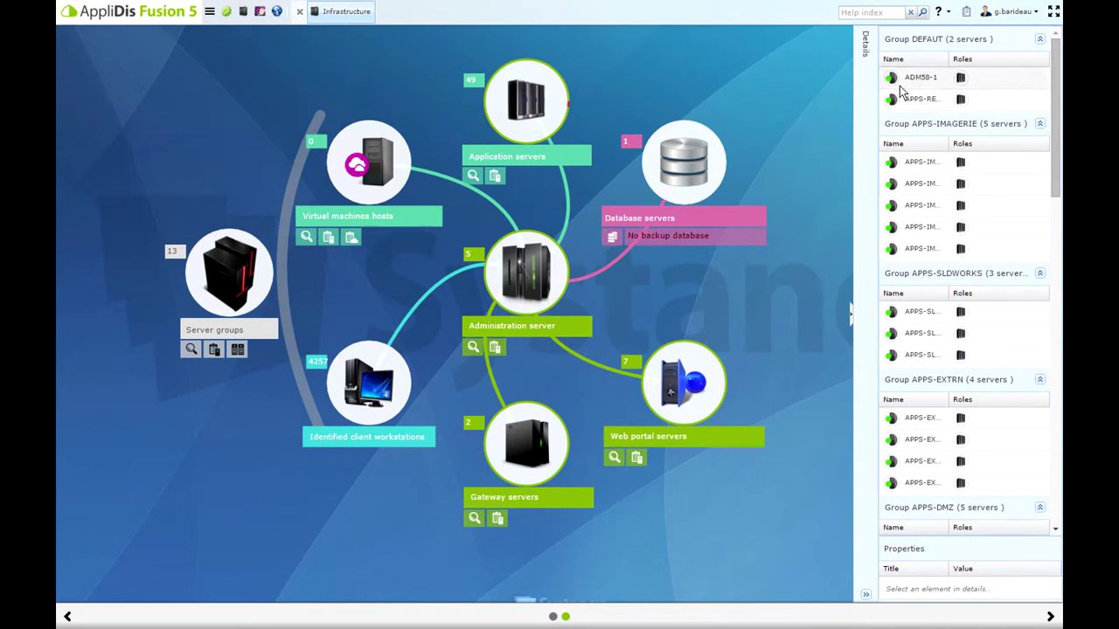
Display server APPS-REWIND's properties: Windows Server 2008 R2 with 8192 MB RAM
click(930, 102)
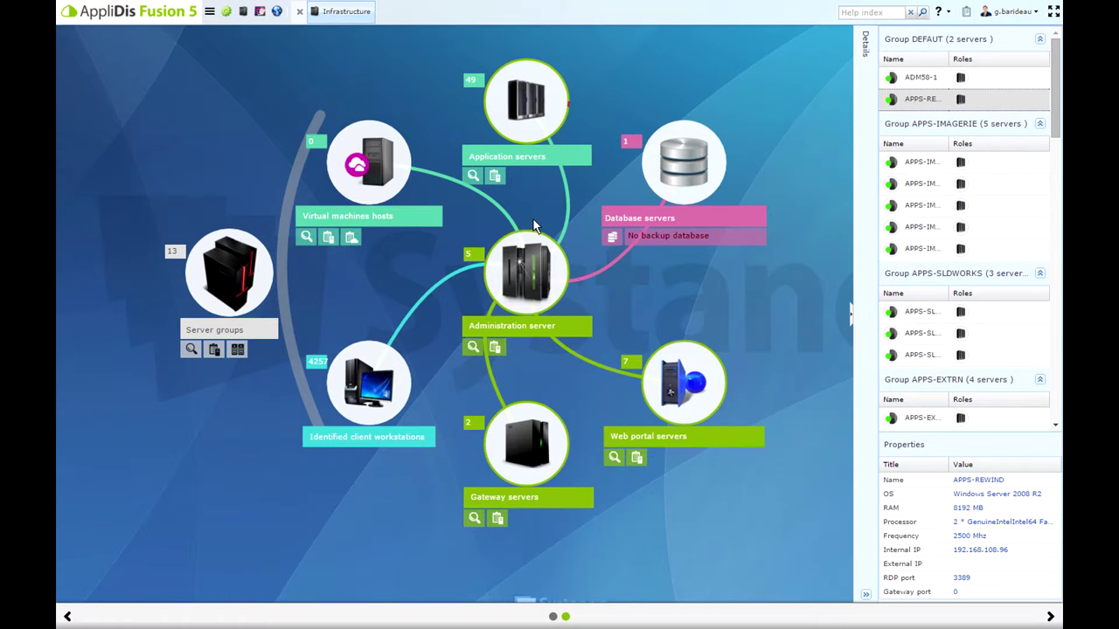
mouse_move(568, 106)
List the application servers and filter them by 'dmz' to show APPS-DMZ-1 to APPS-DMZ-5
click(495, 176)
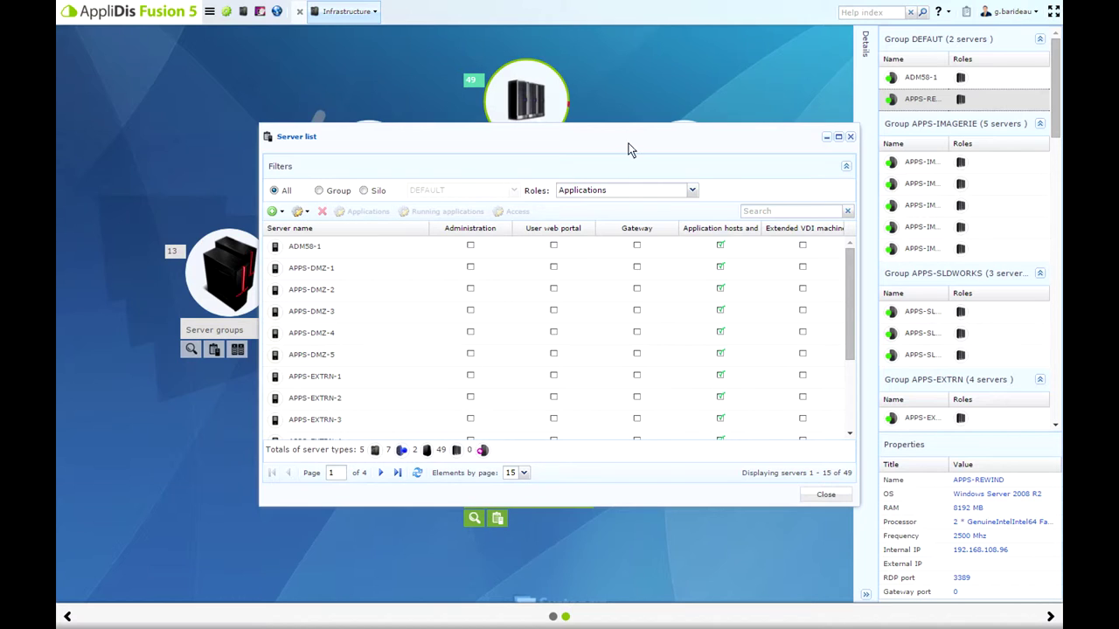
click(789, 214)
text(dmz)
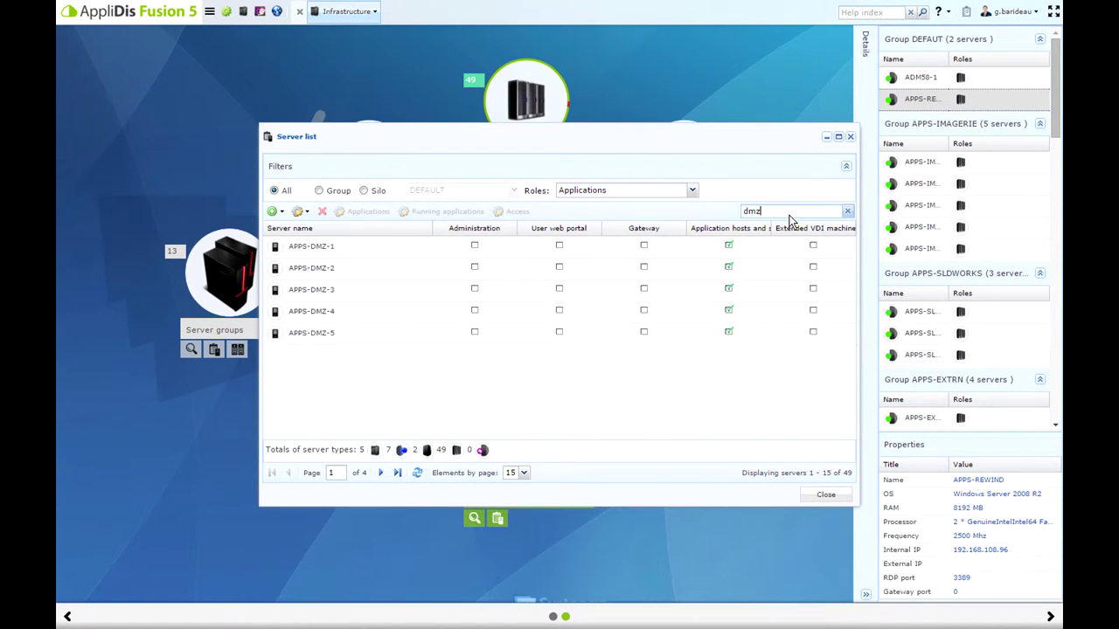
click(276, 11)
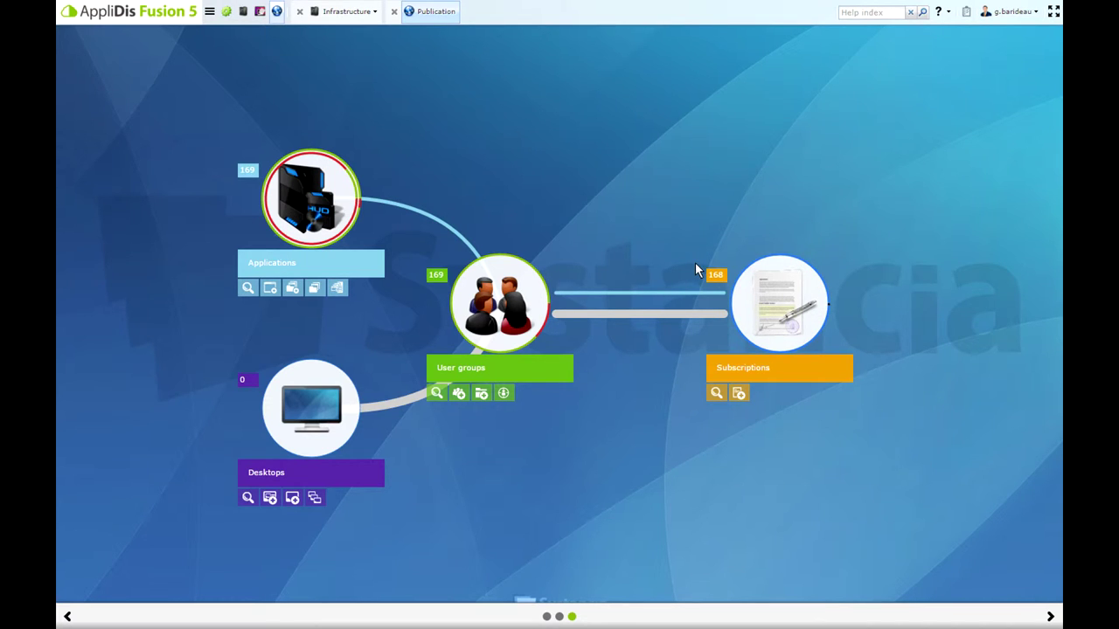
Filter the applications list by 'word' and review the word application's Localization settings without changes
click(311, 210)
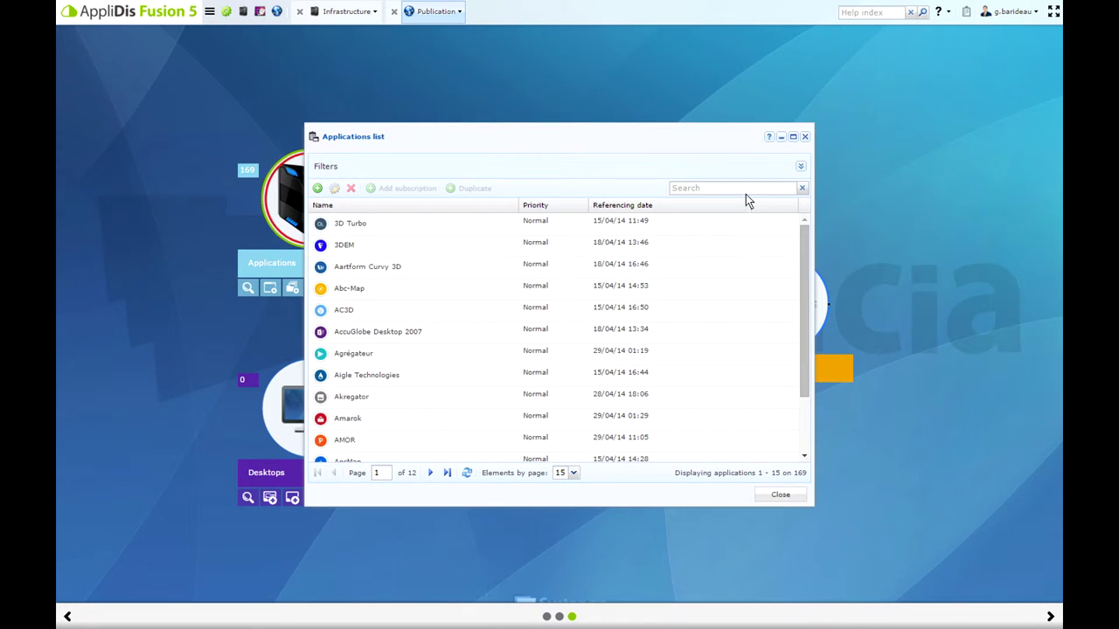
click(744, 190)
text(word)
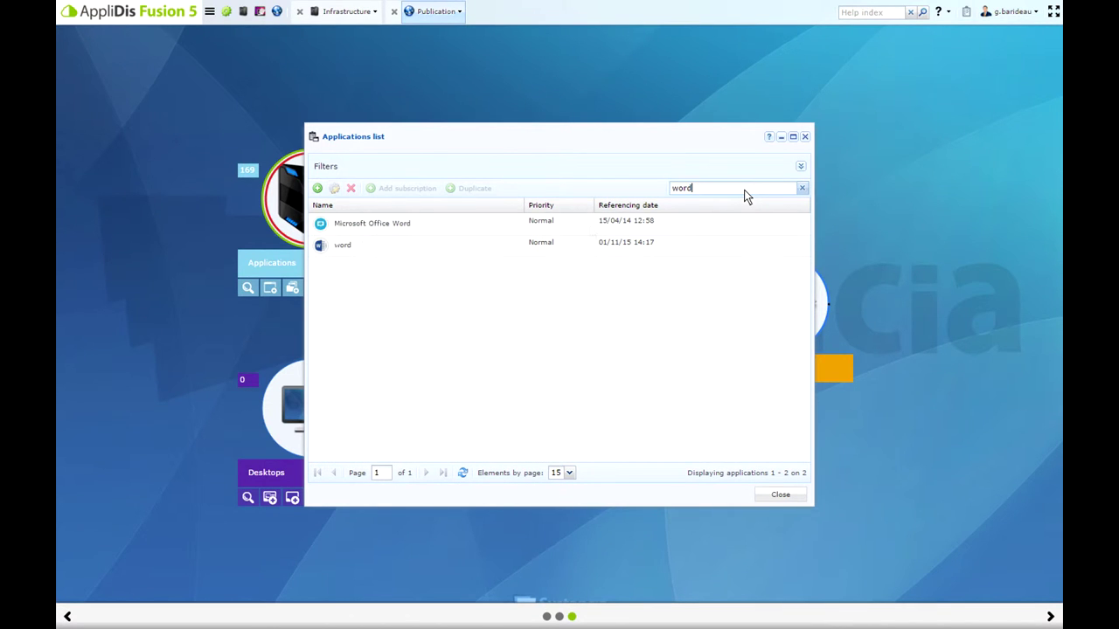
double_click(421, 242)
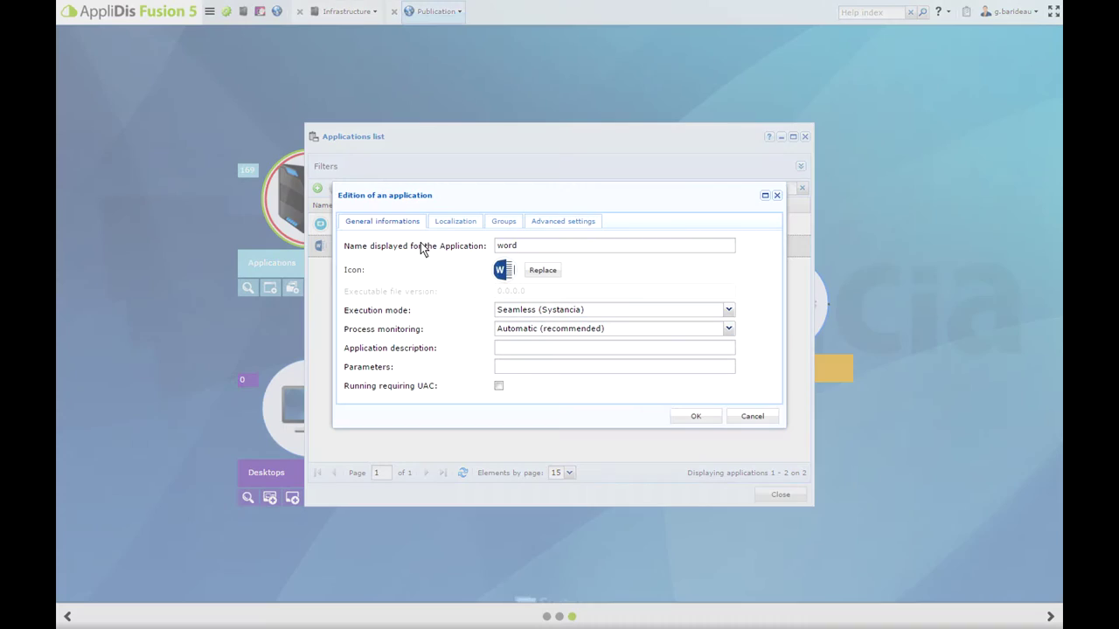
click(450, 221)
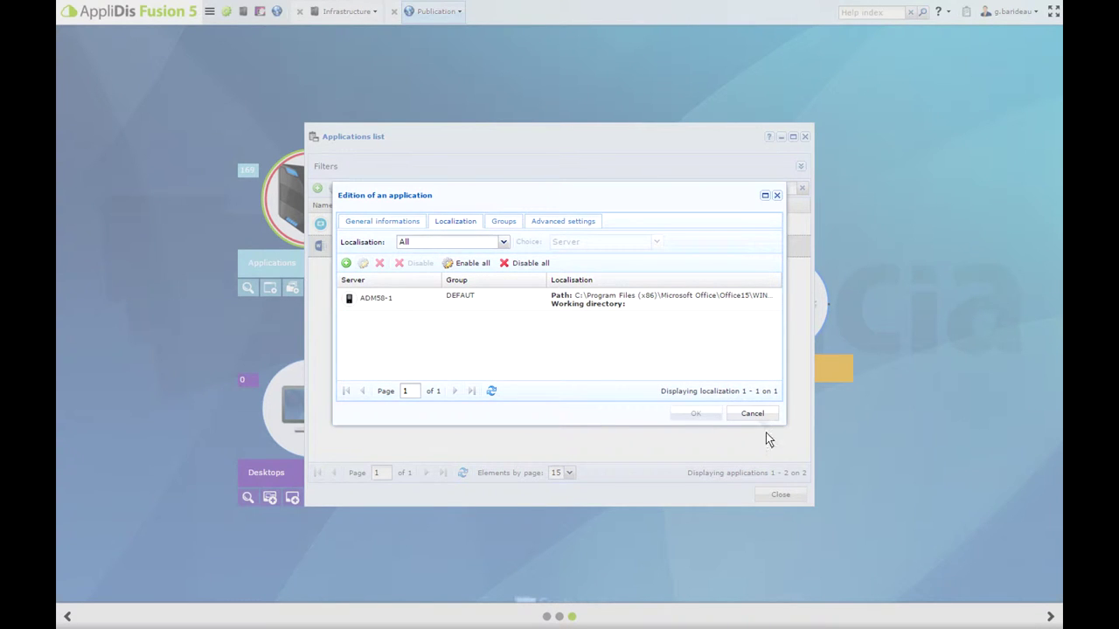
click(753, 413)
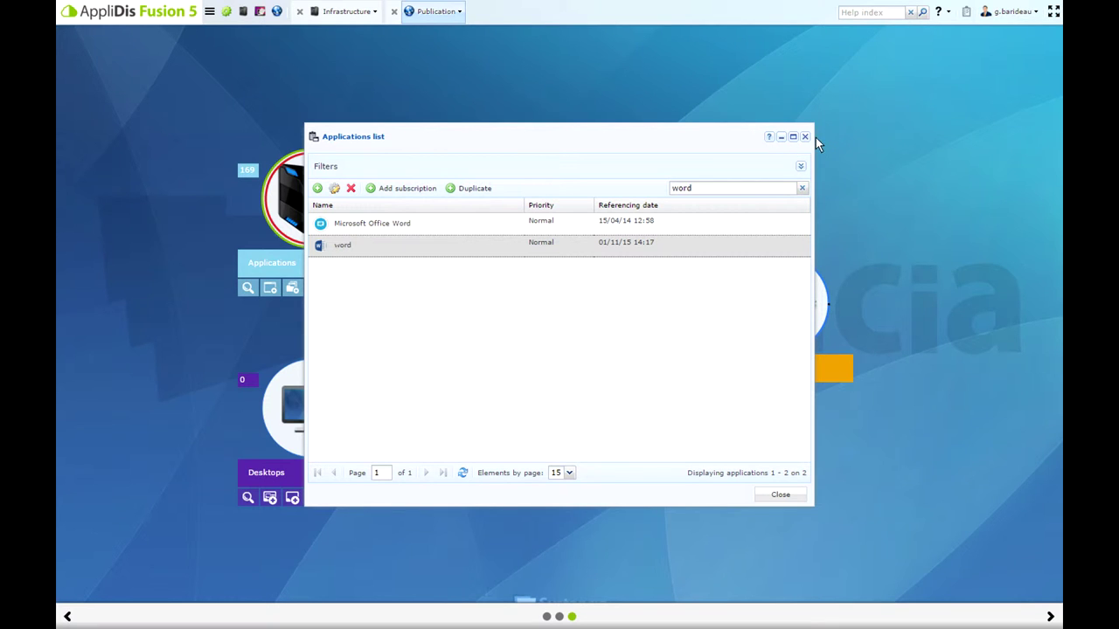
Subscribe gp_bordeaux_direction_utilisateurs to the word application with no end date and unlimited users
click(805, 137)
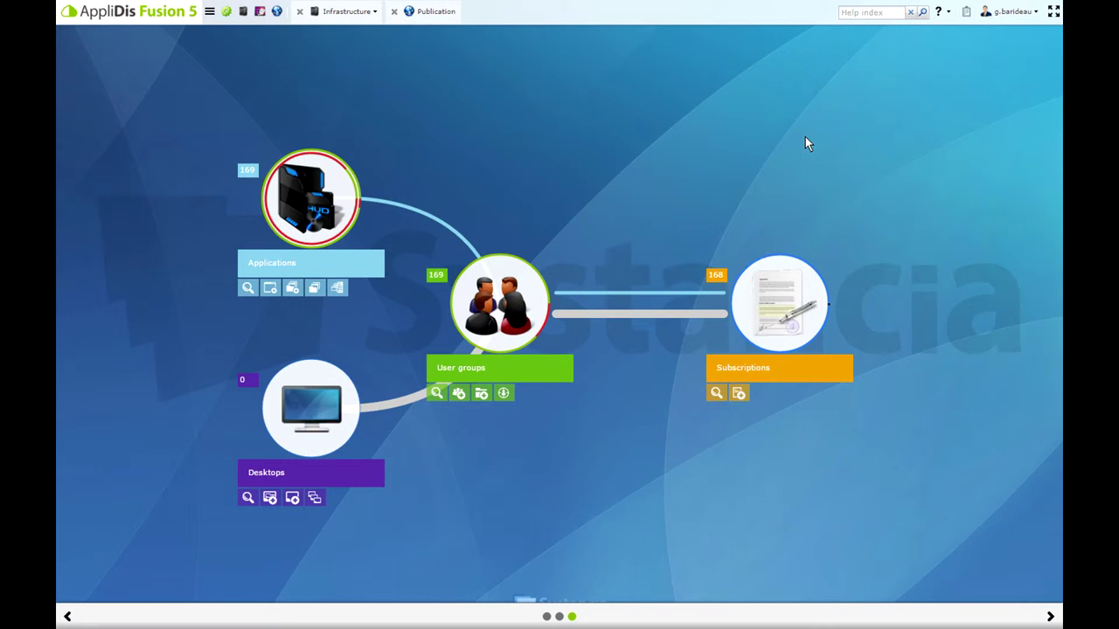
click(778, 324)
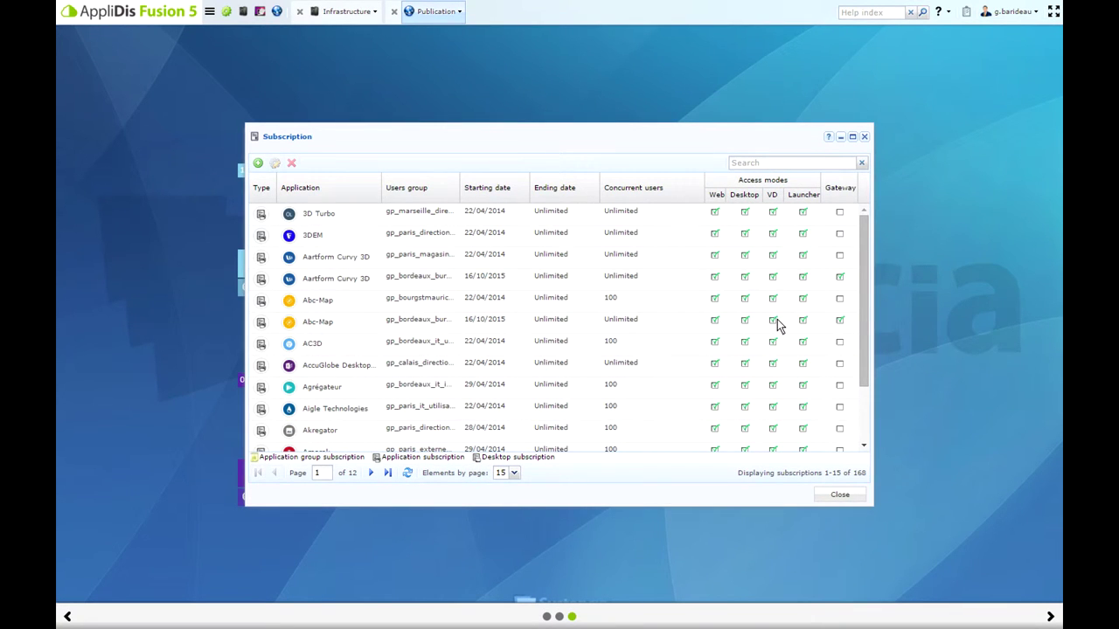
click(259, 163)
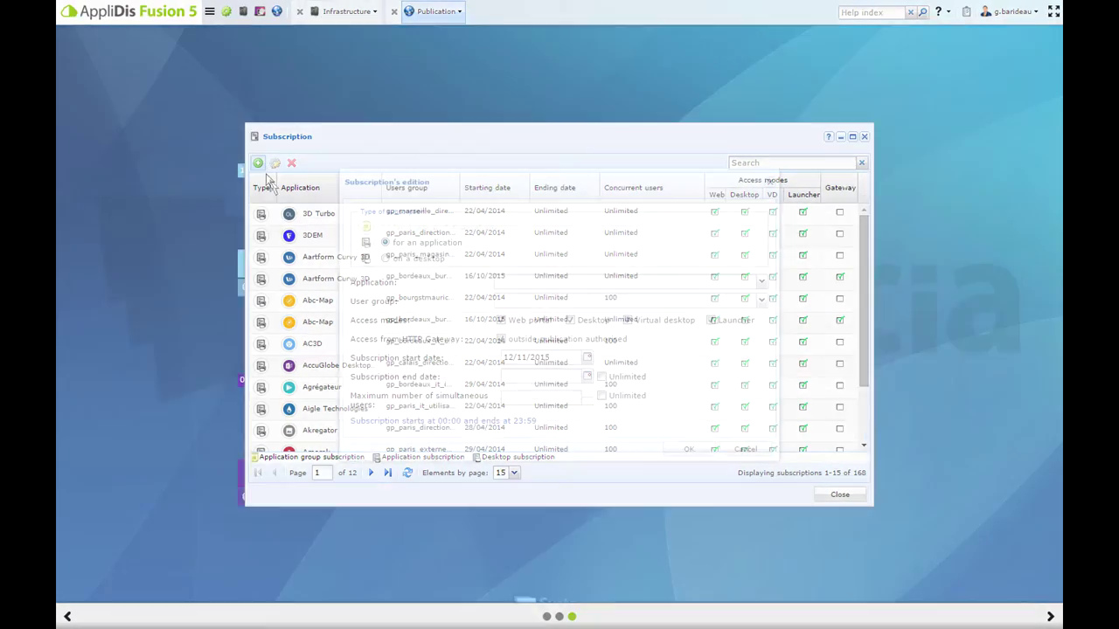
click(579, 286)
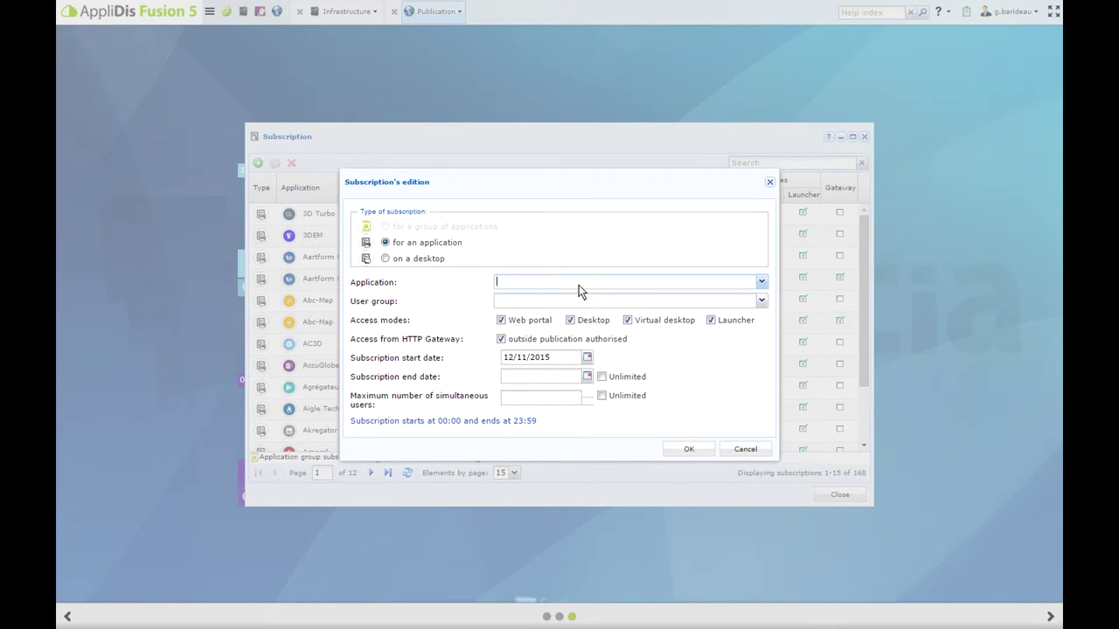
text(word)
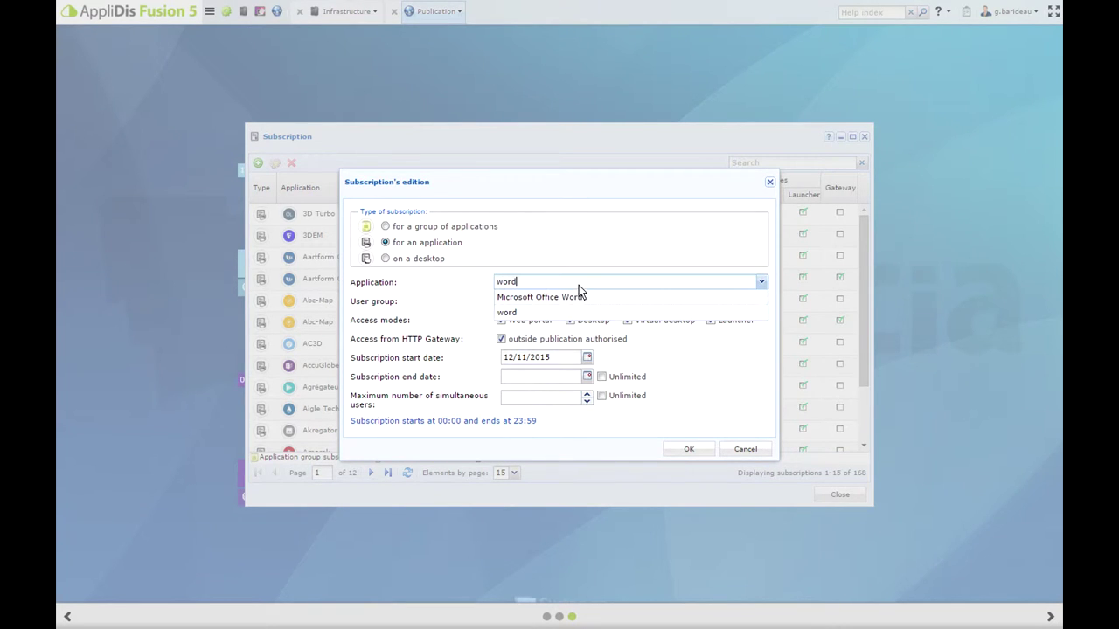
click(537, 314)
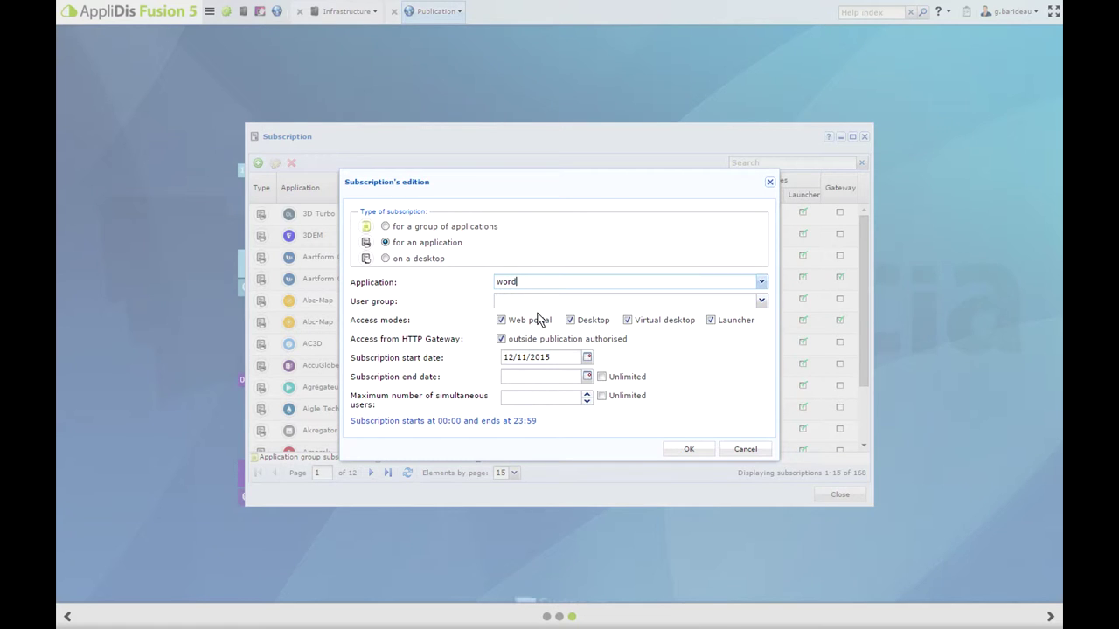
click(760, 302)
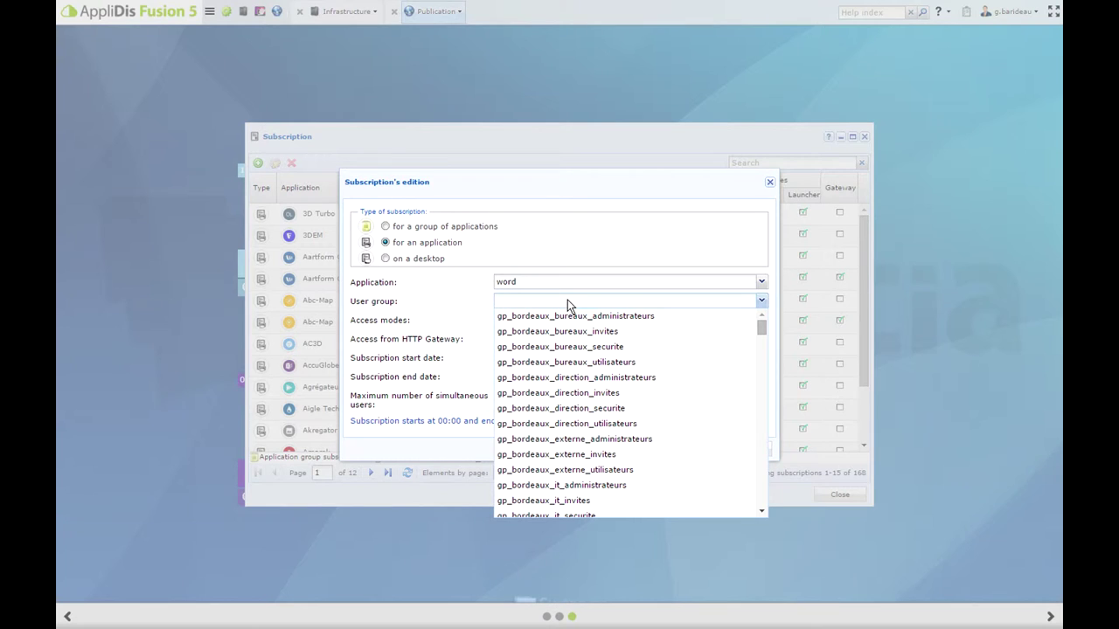
click(567, 425)
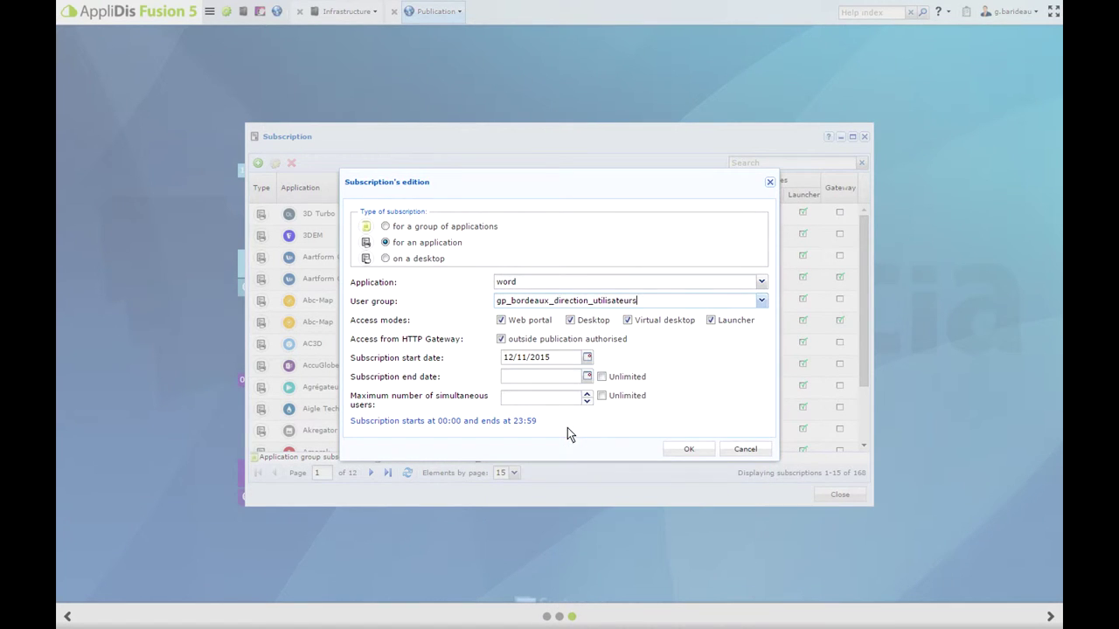
click(601, 376)
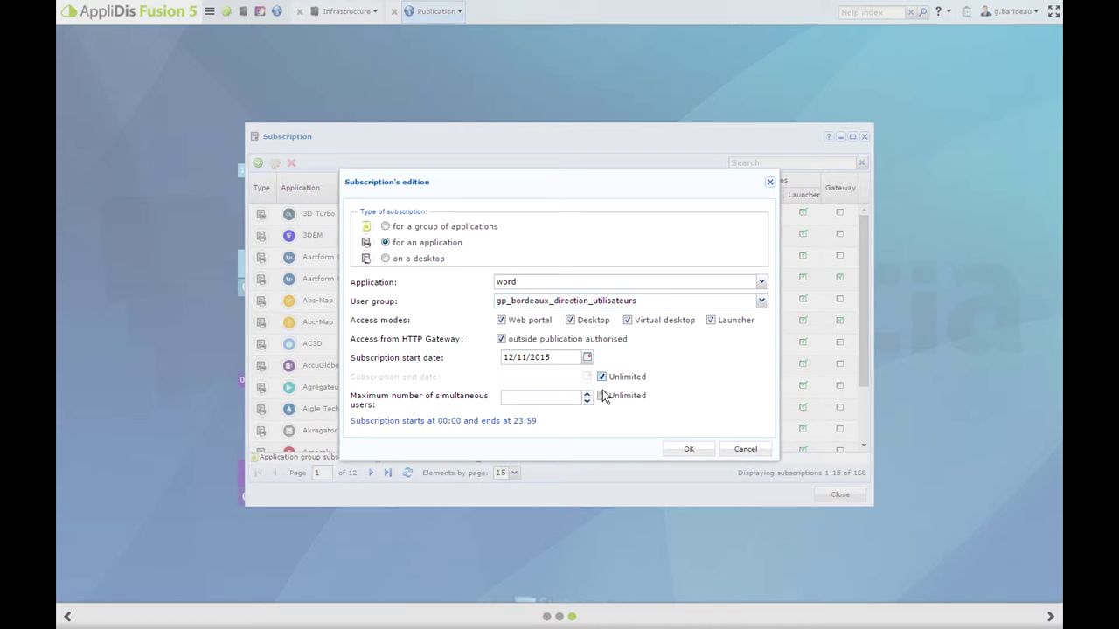
click(602, 396)
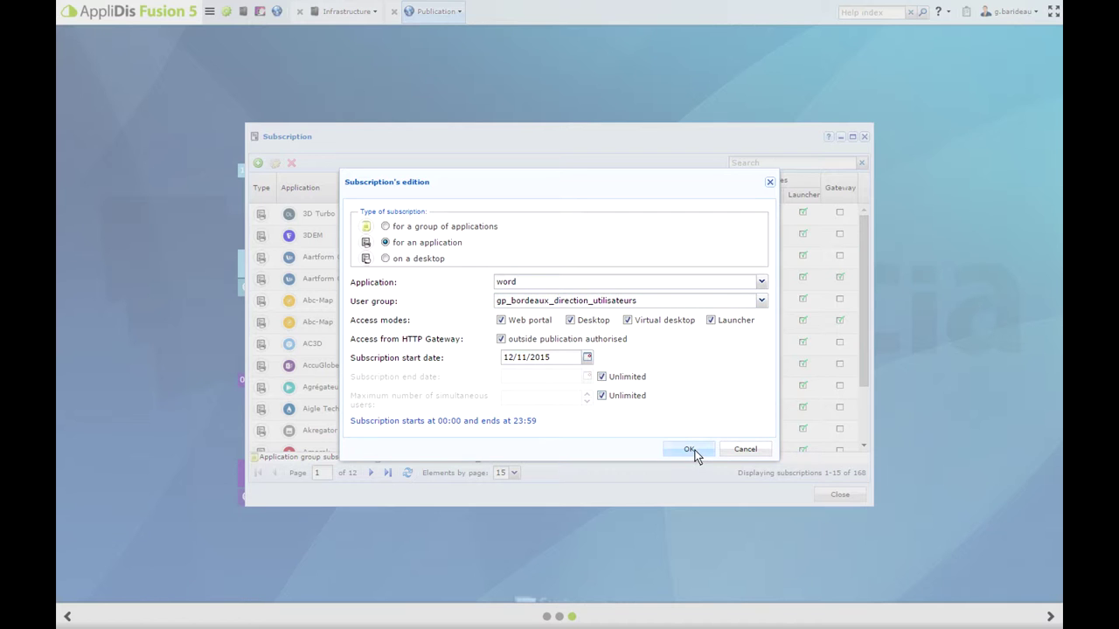
click(694, 451)
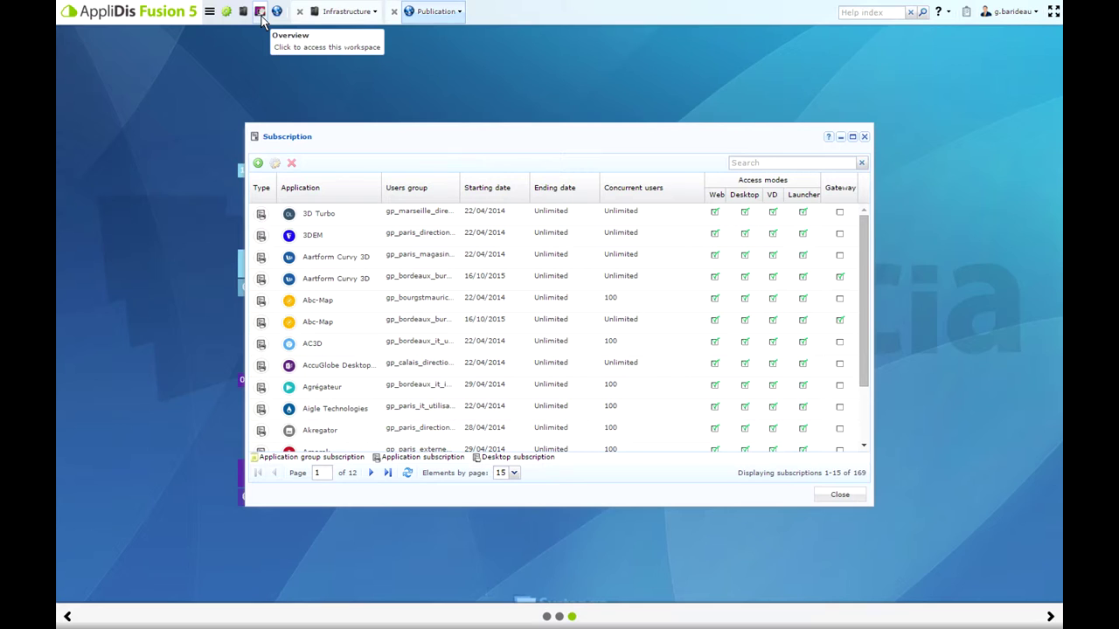
click(260, 12)
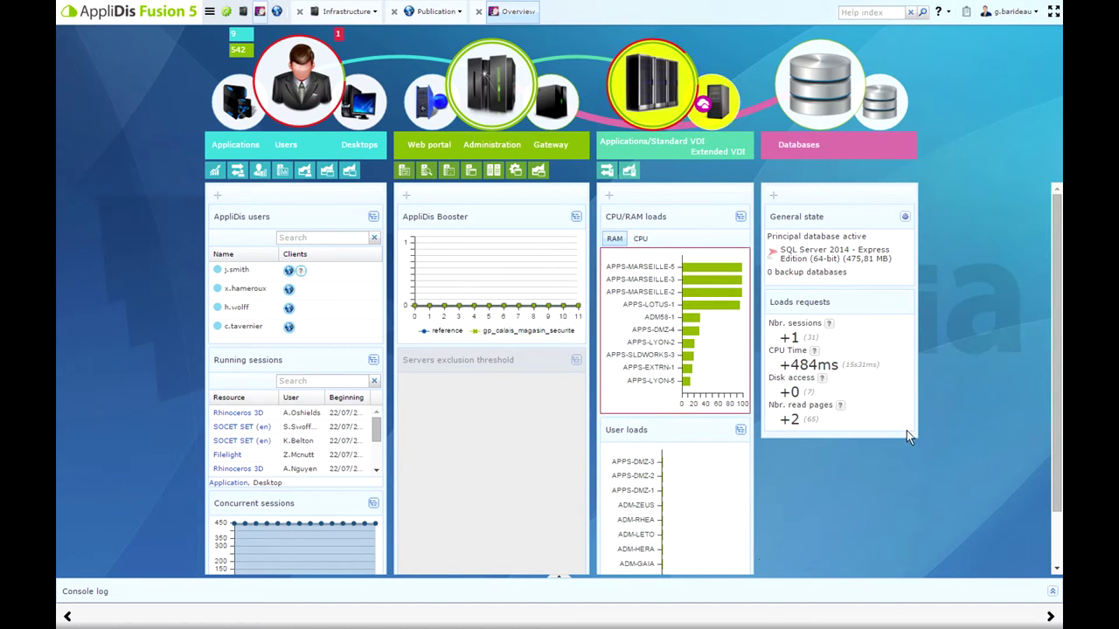
Inspect the Overview dashboard widgets, including per-server RAM loads
mouse_move(875, 374)
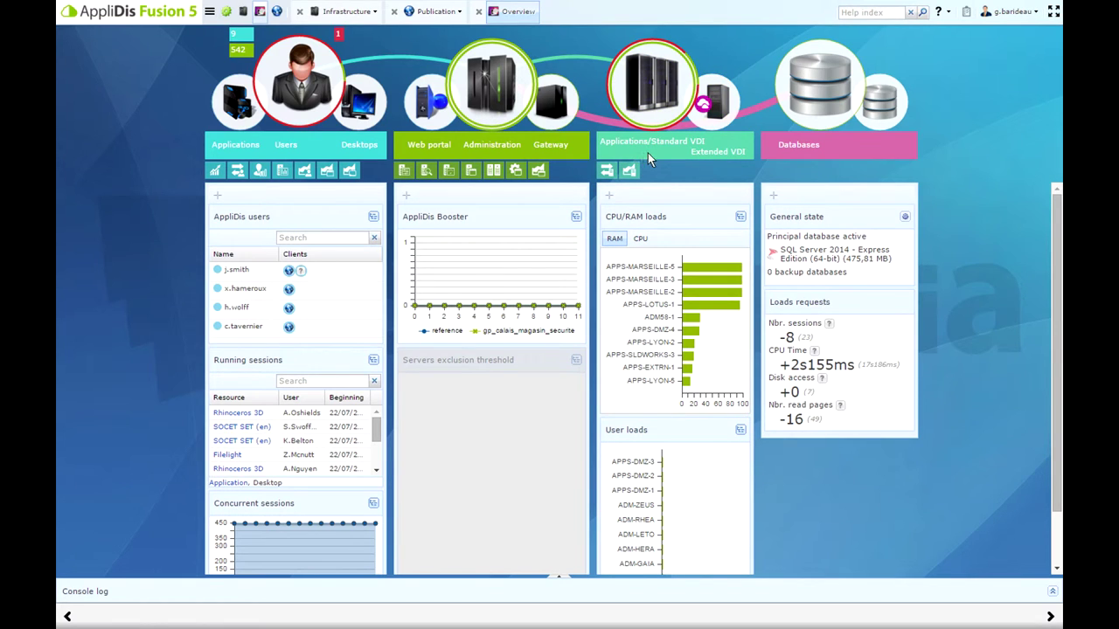
mouse_move(667, 127)
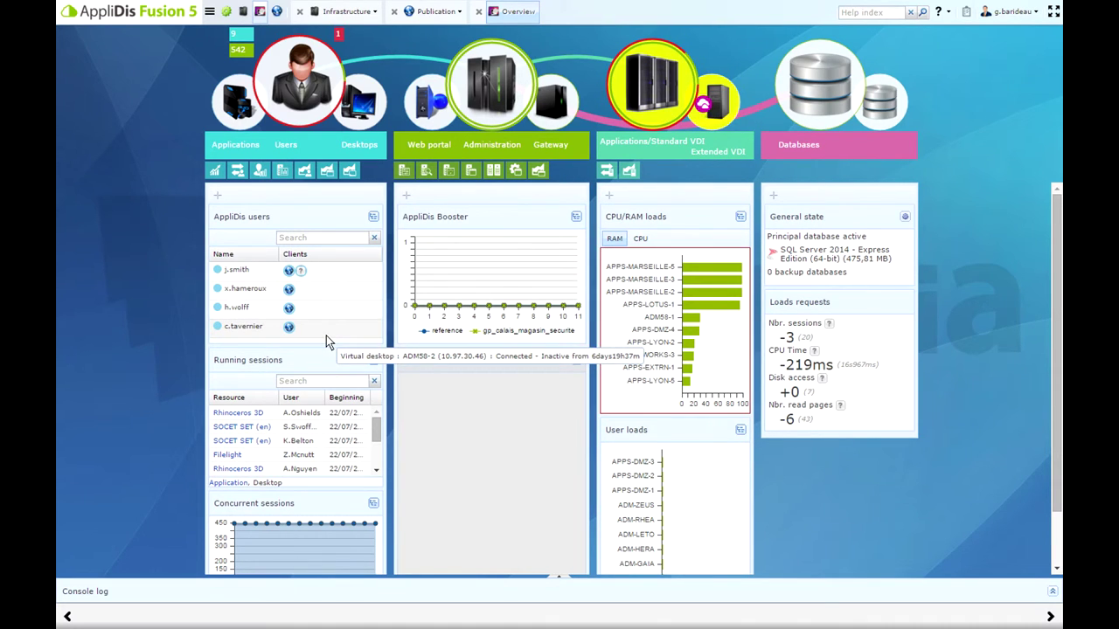
View and close the running sessions details, then expand the empty Console log
click(373, 360)
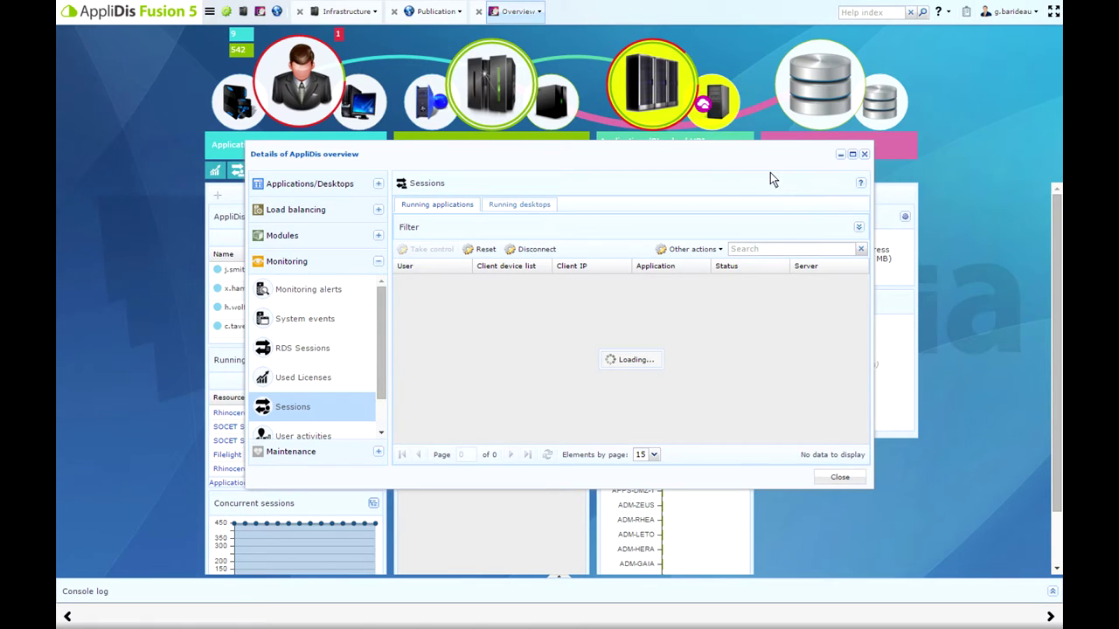
click(863, 155)
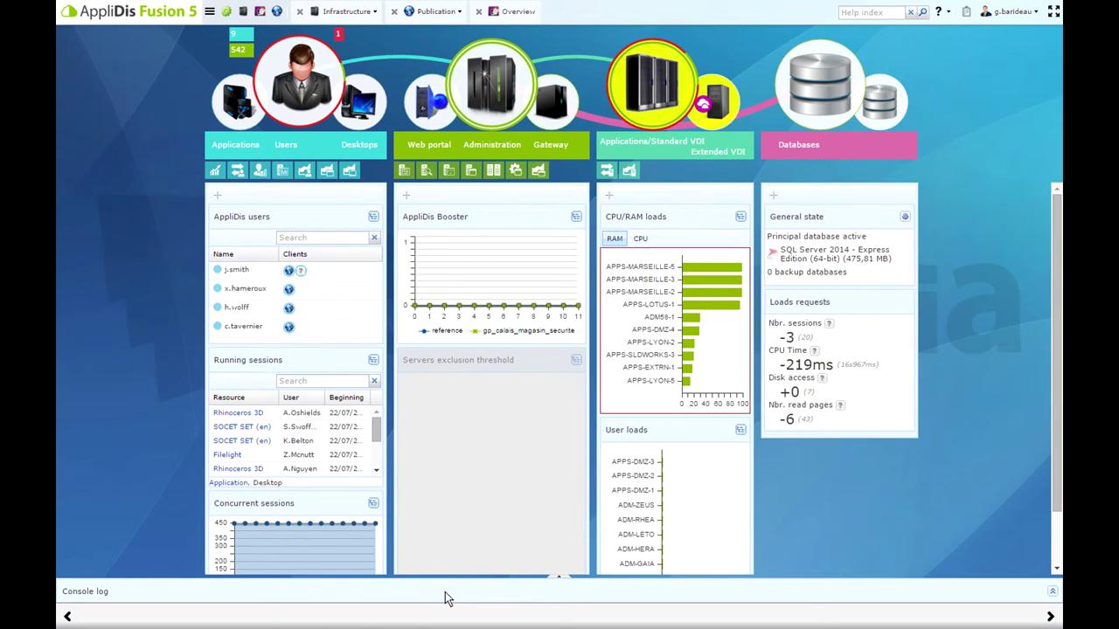
click(557, 587)
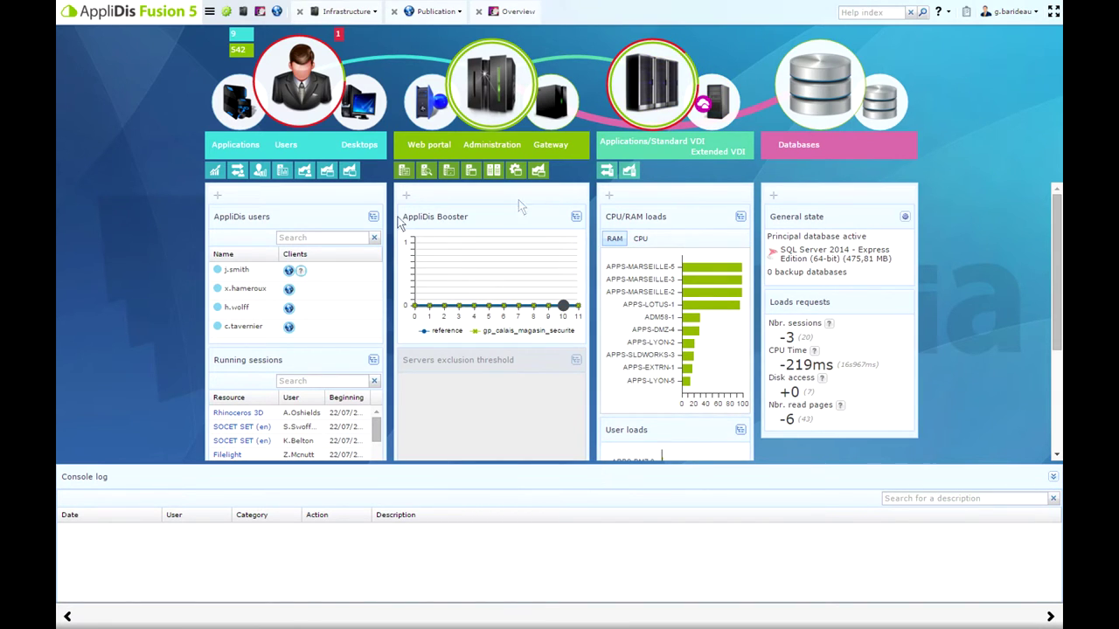
Hide and restore the Users, Running sessions and Concurrent sessions dashboard panels
click(218, 202)
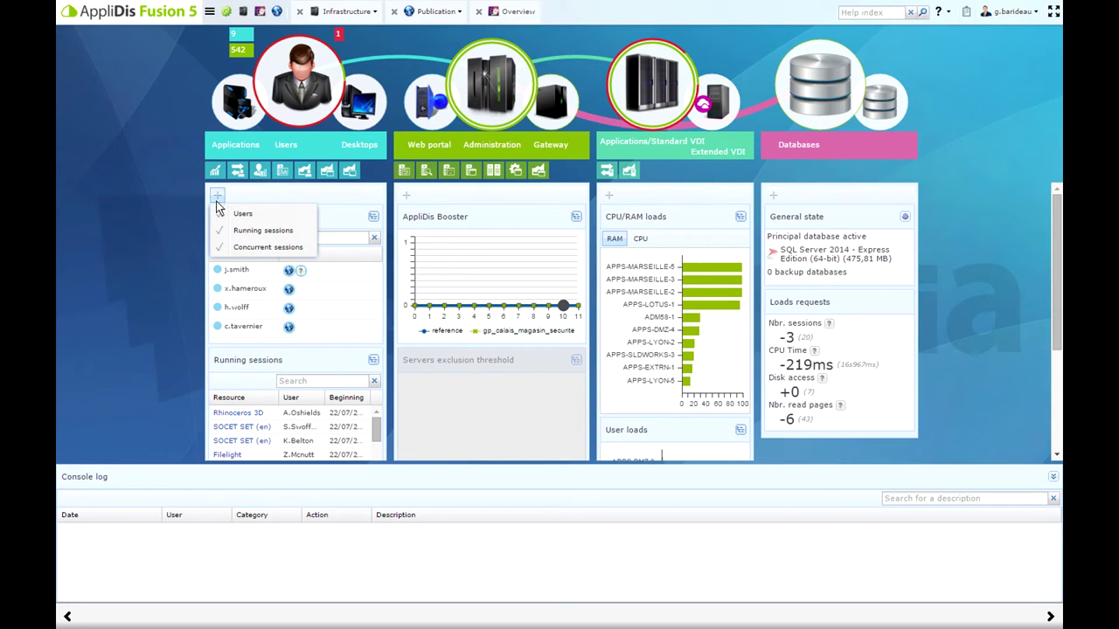
click(240, 216)
click(241, 232)
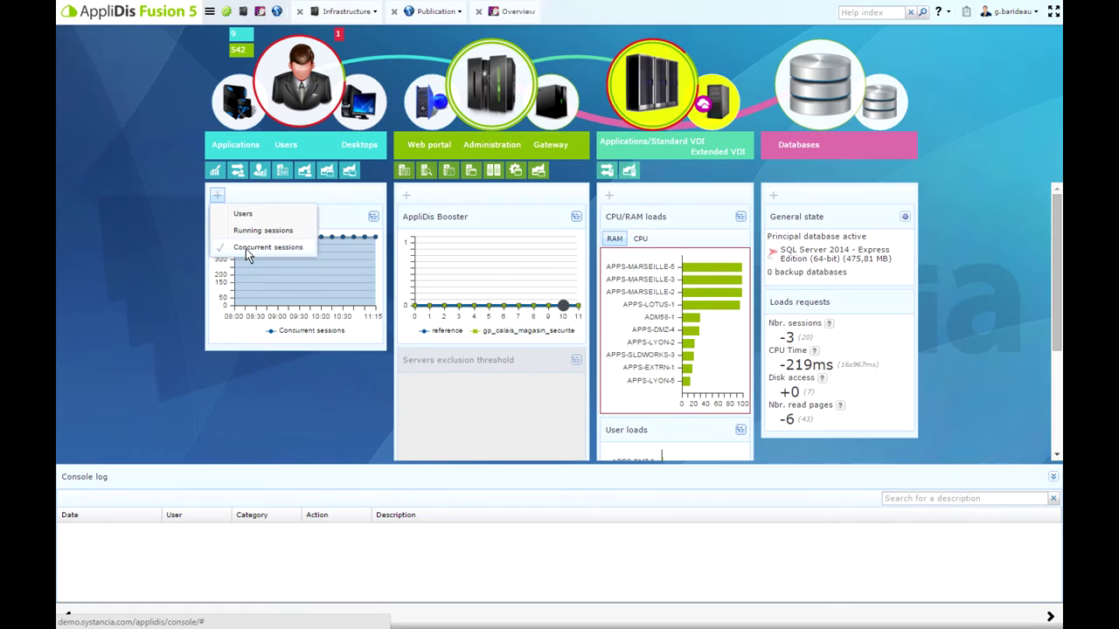
click(246, 249)
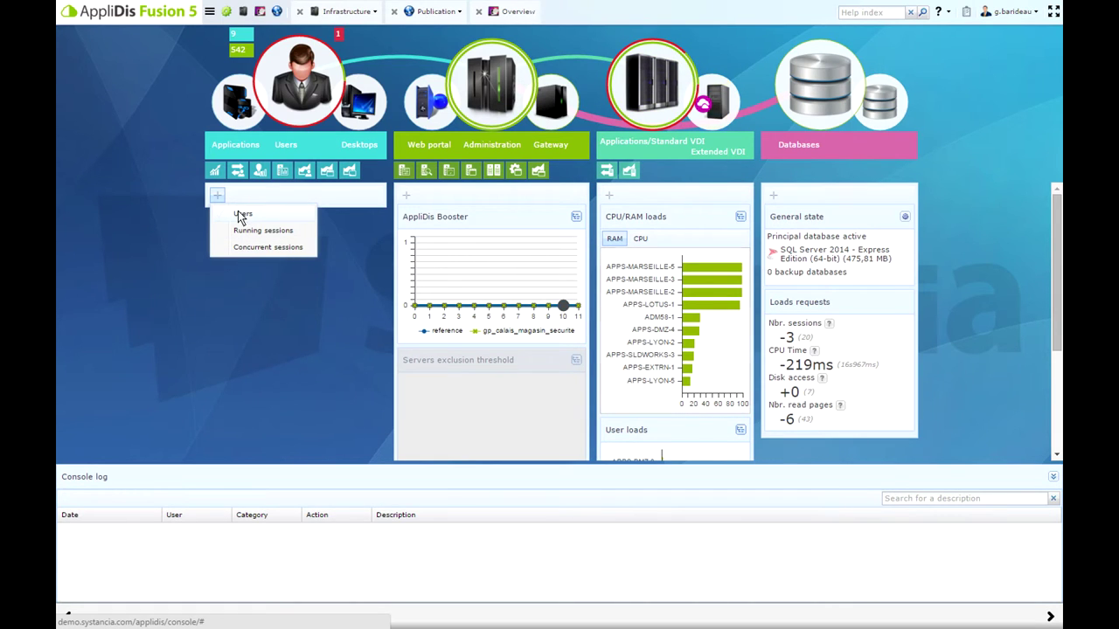
click(242, 215)
click(245, 230)
click(247, 248)
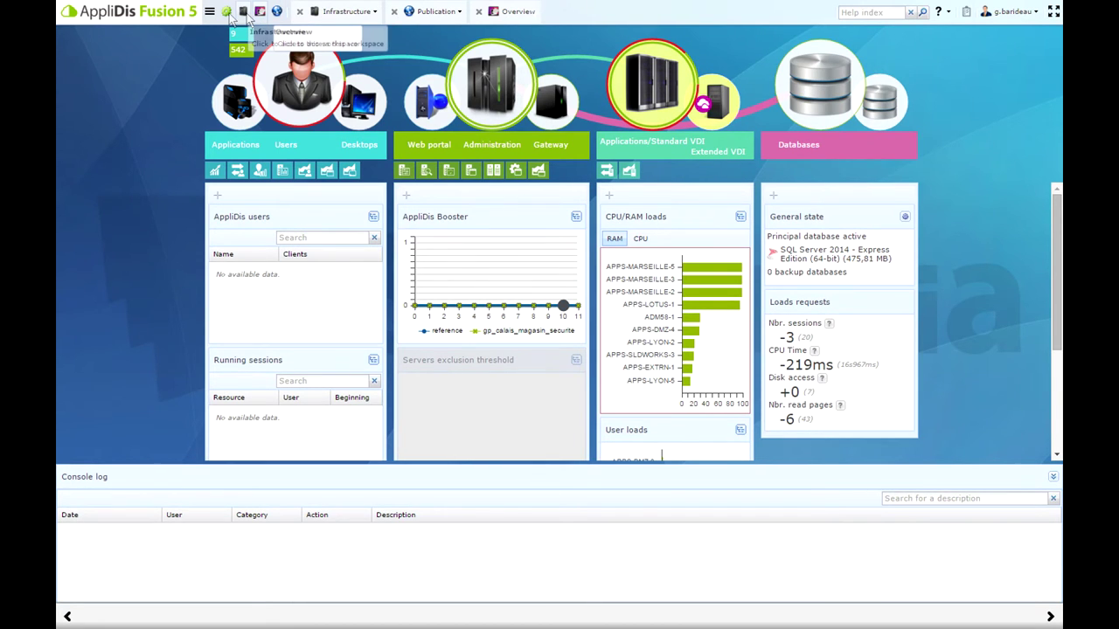
click(225, 14)
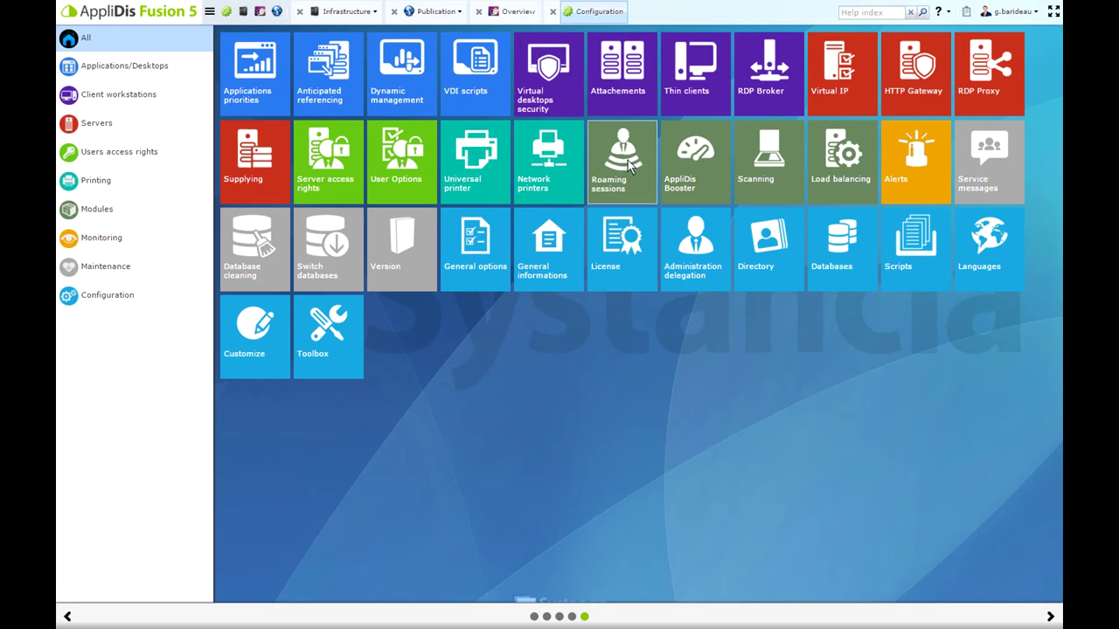
View the Universal printer settings and close them unchanged
click(484, 161)
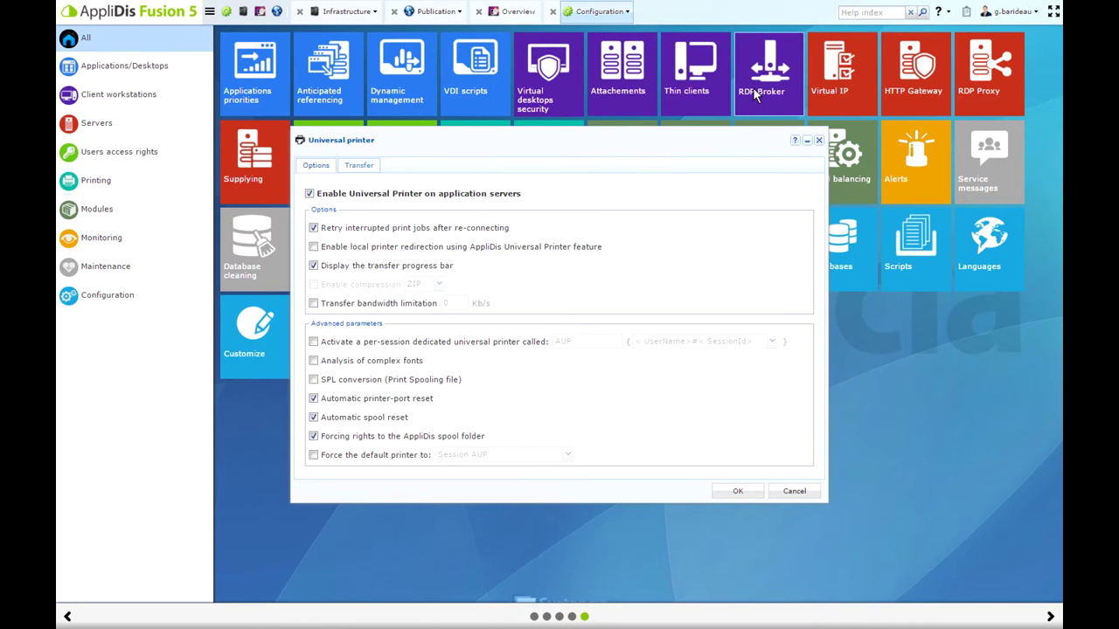
click(818, 141)
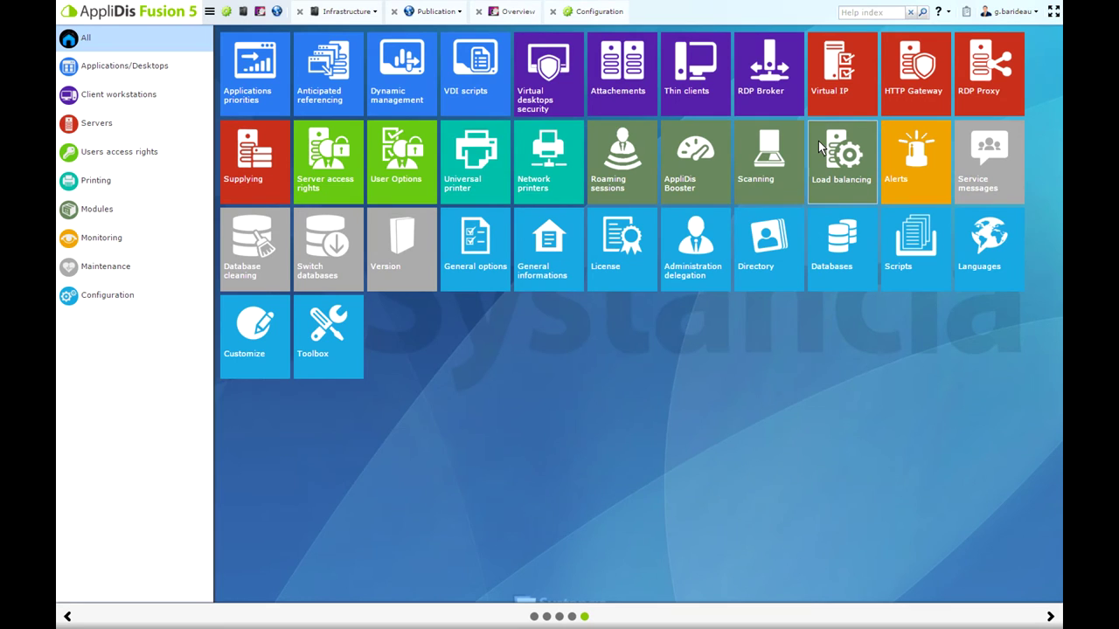
Review and close the Roaming sessions settings, then Load balancing, leaving proportions at 30%, 30%, 32%, 8%
click(623, 156)
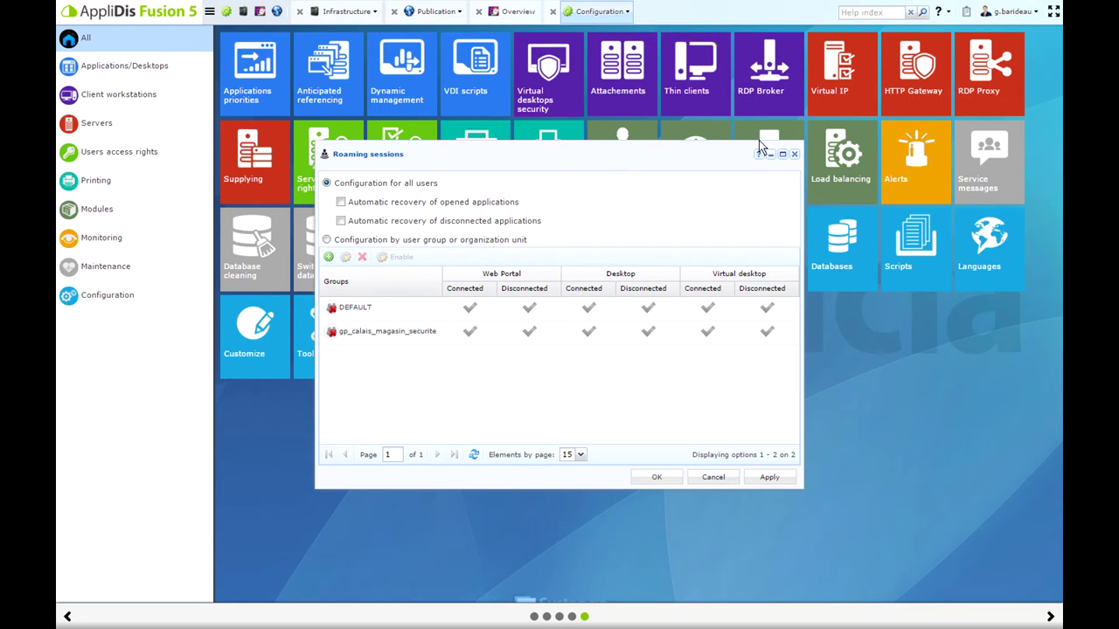
click(793, 154)
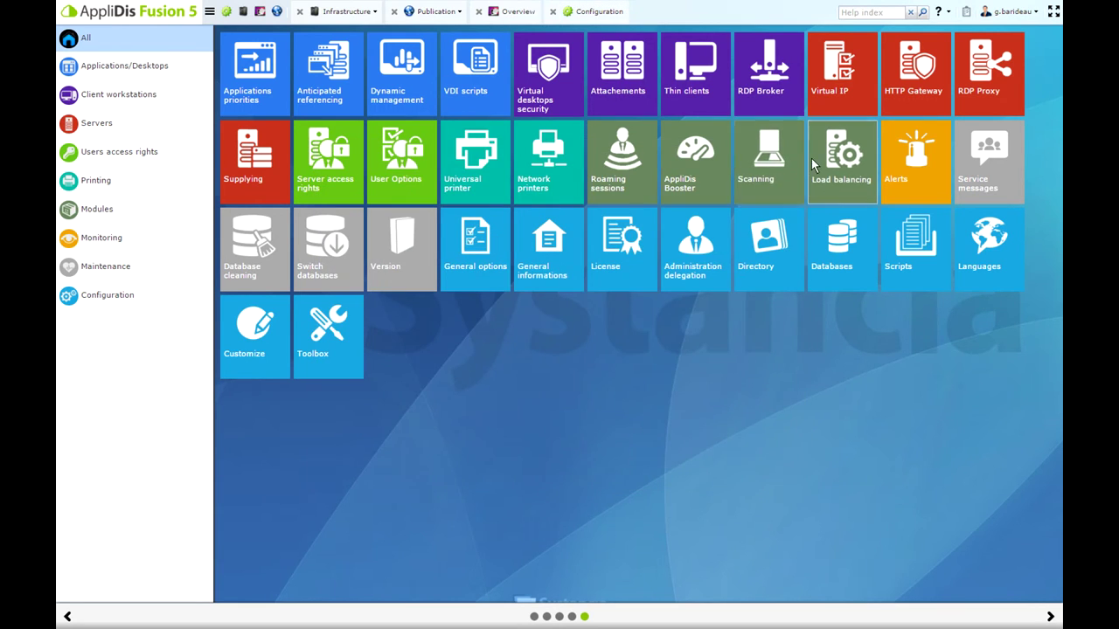
click(826, 164)
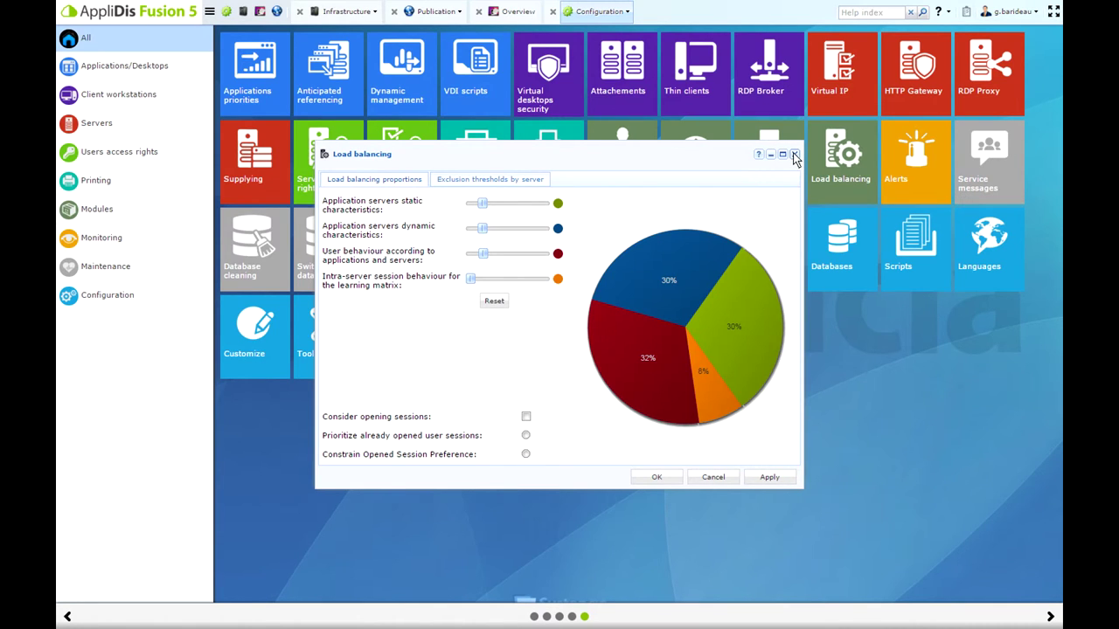
click(795, 155)
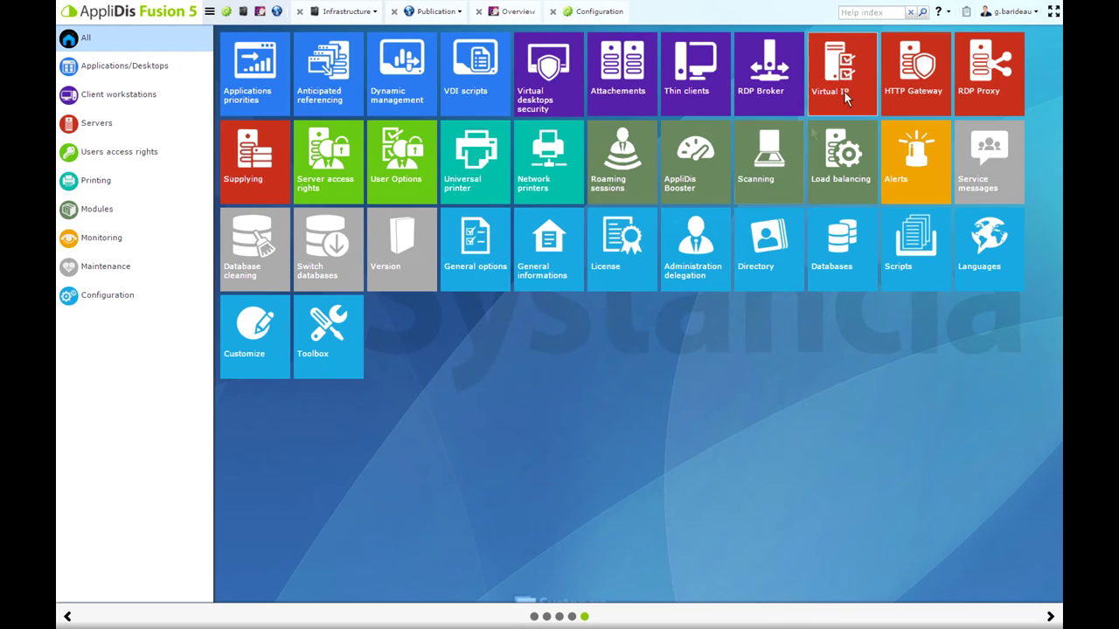
Check the HTTP Gateway settings, then the Customize themes, keeping the AppliDisFusion5_basic theme
click(917, 82)
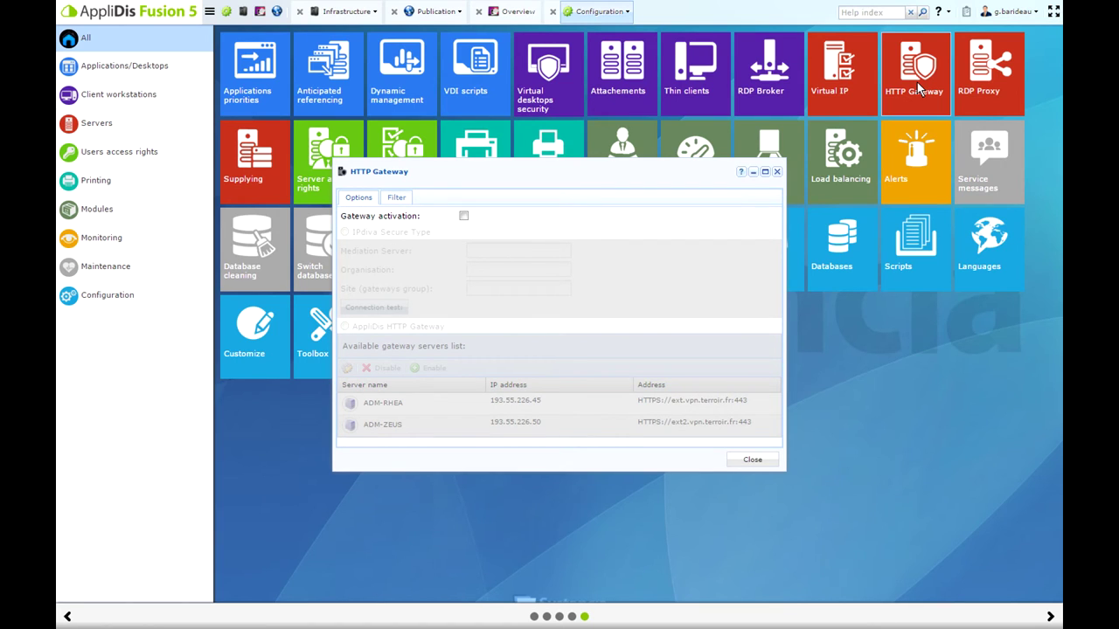
click(777, 172)
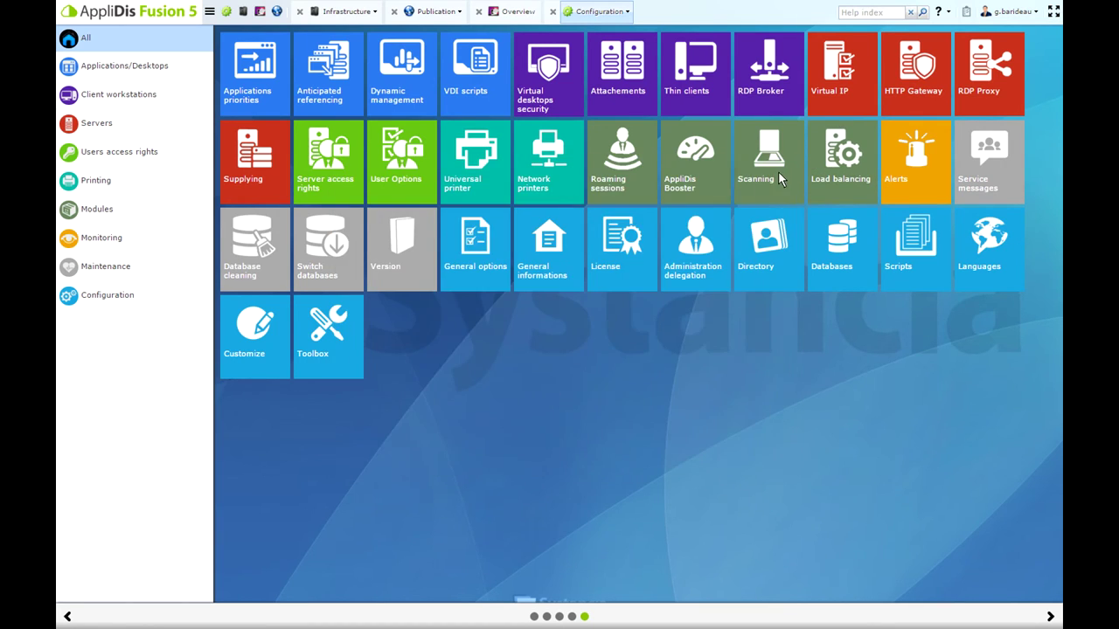
click(241, 348)
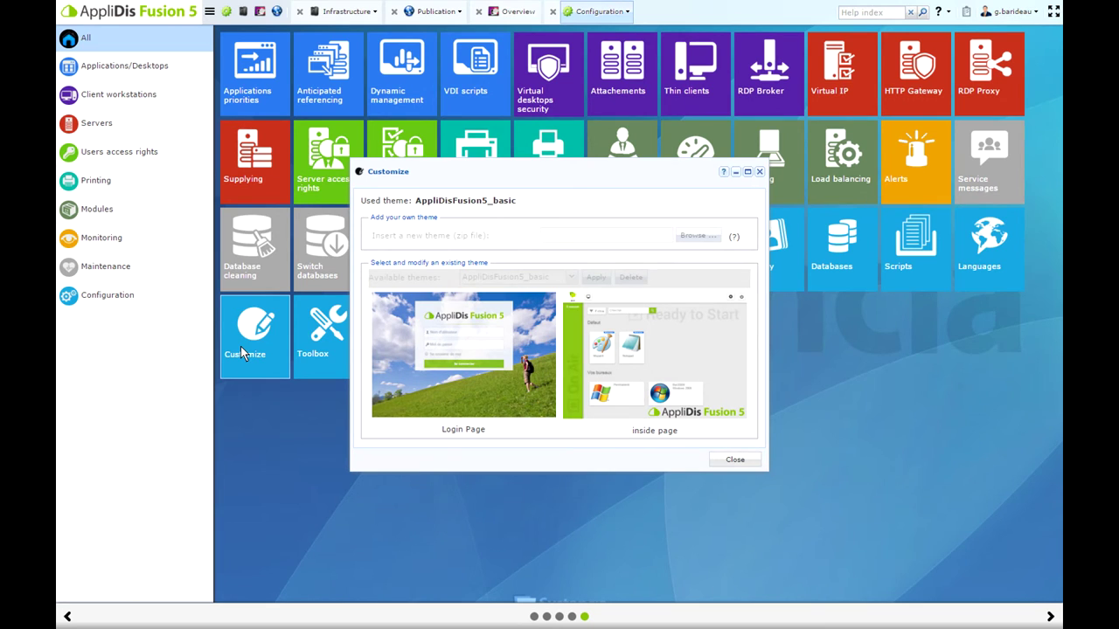
click(734, 460)
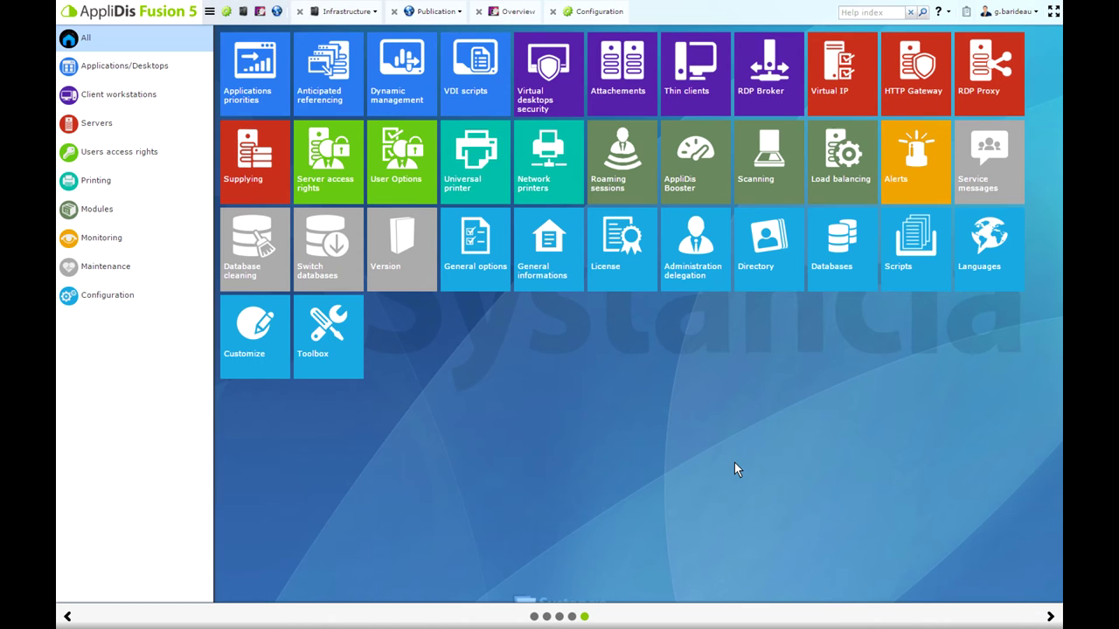
click(687, 265)
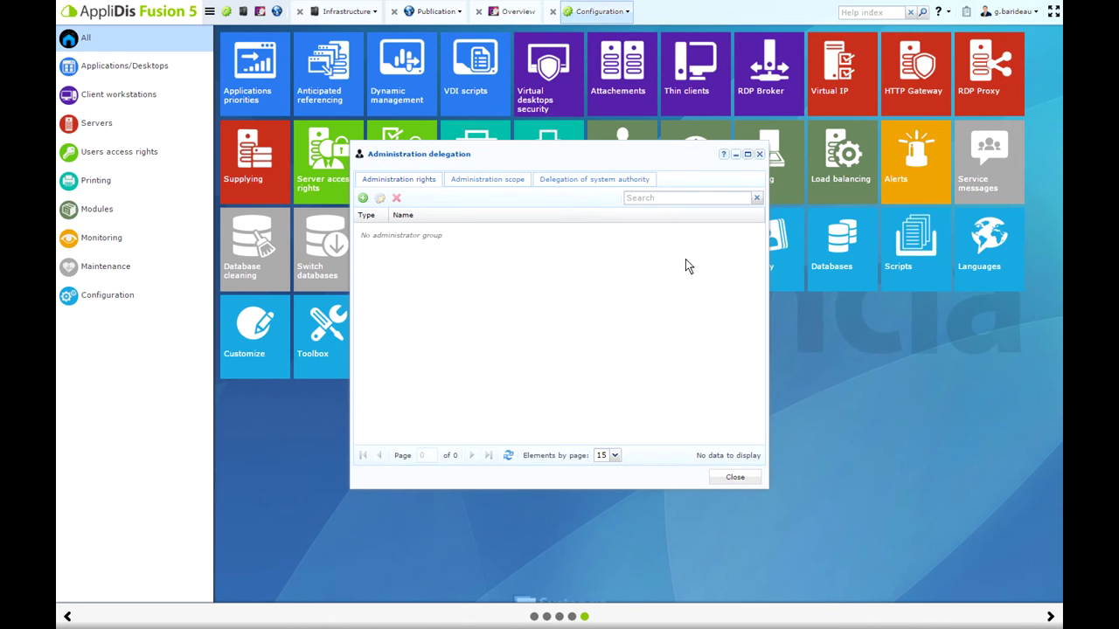
click(365, 198)
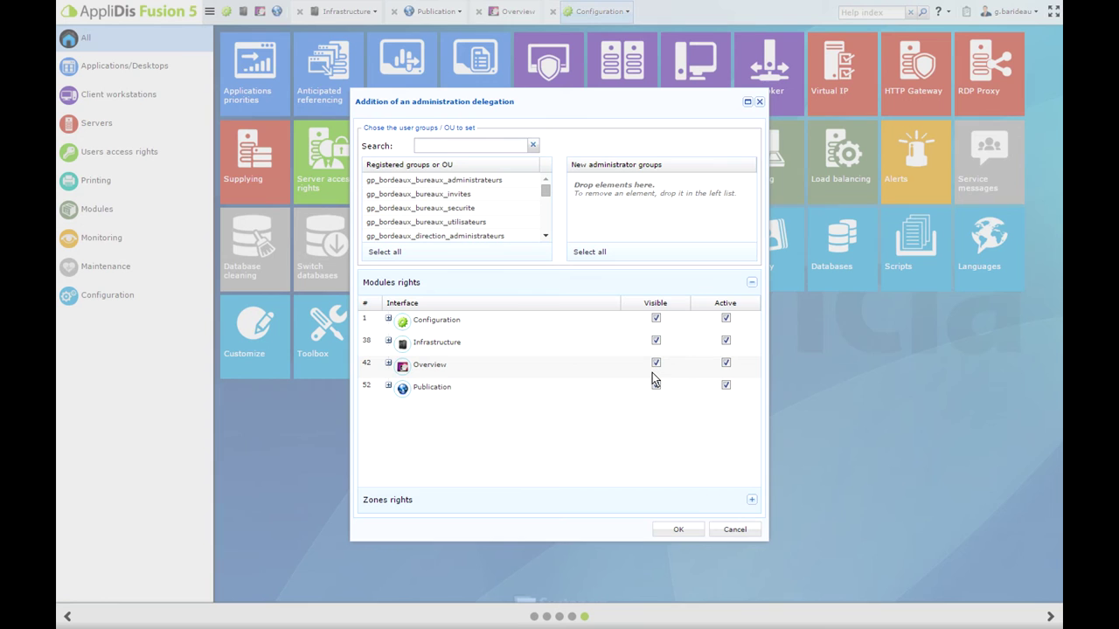
click(734, 531)
click(731, 478)
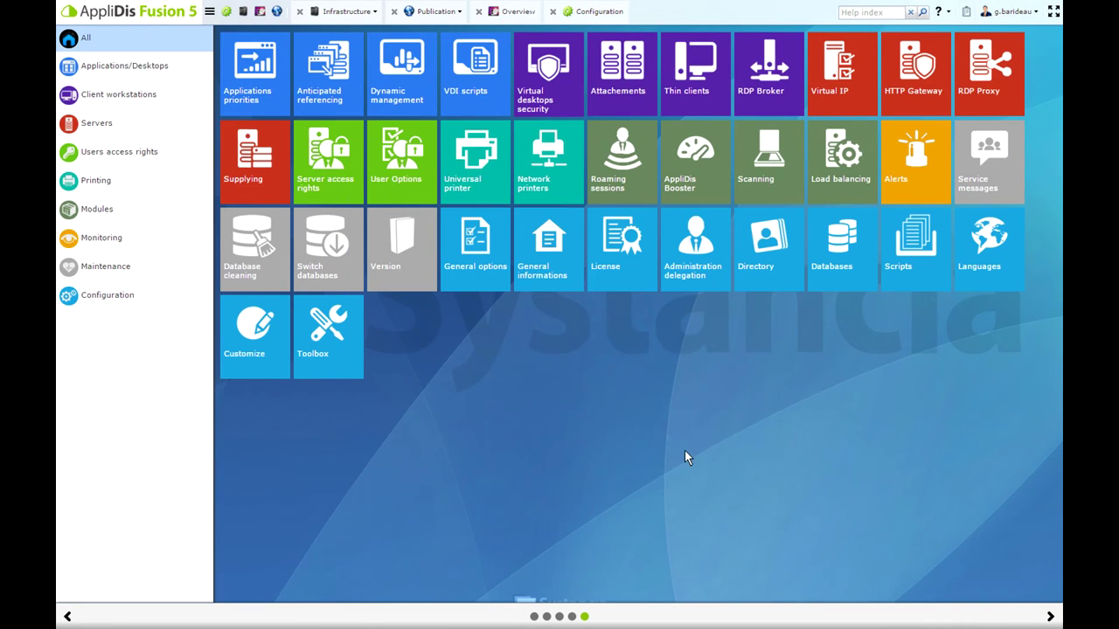